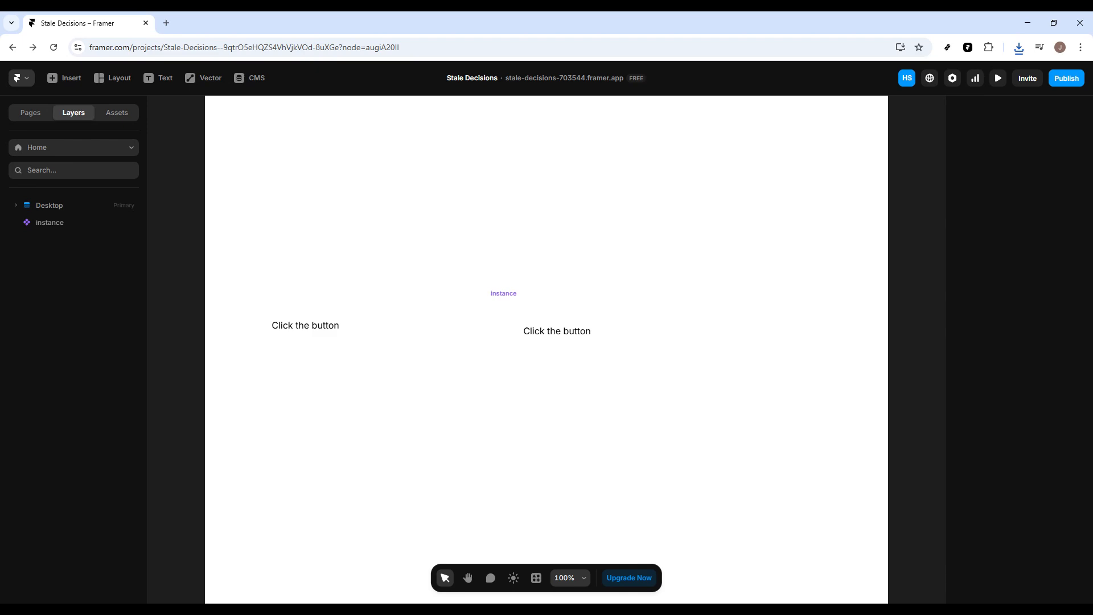
Copy the centred button instance on the Desktop frame.
{"action": "left_click", "coordinate": [553, 330]}
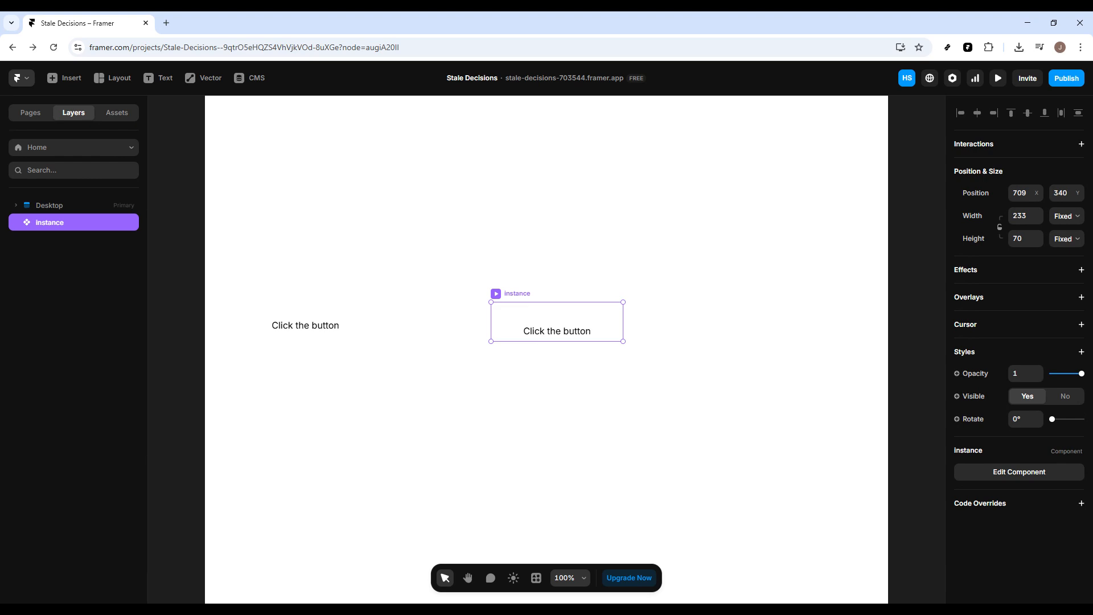
{"action": "right_click", "coordinate": [566, 328]}
{"action": "mouse_move", "coordinate": [590, 369]}
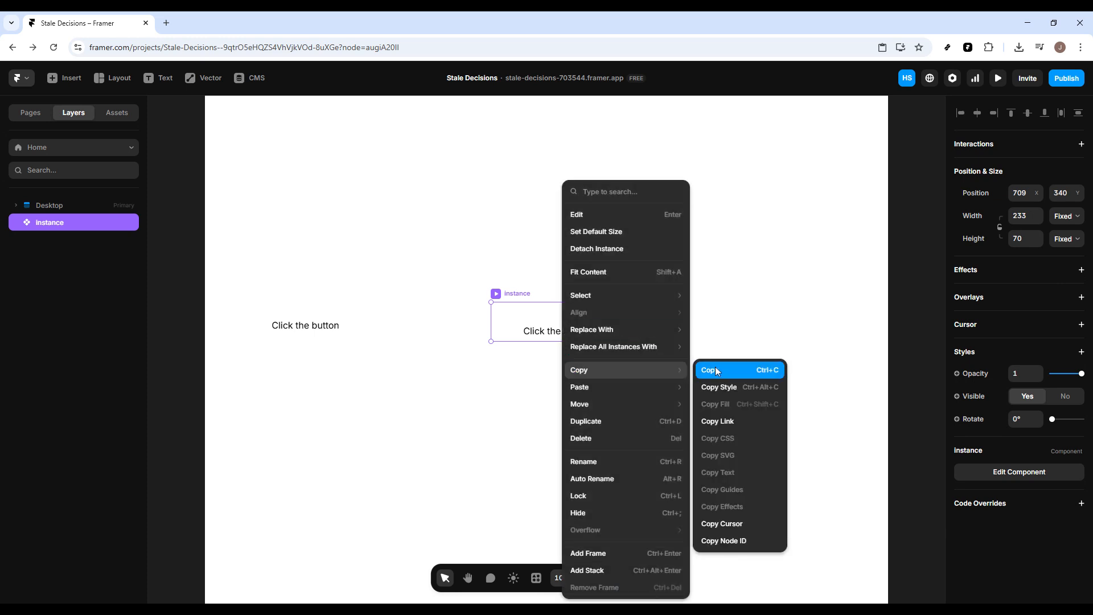
{"action": "left_click", "coordinate": [716, 370]}
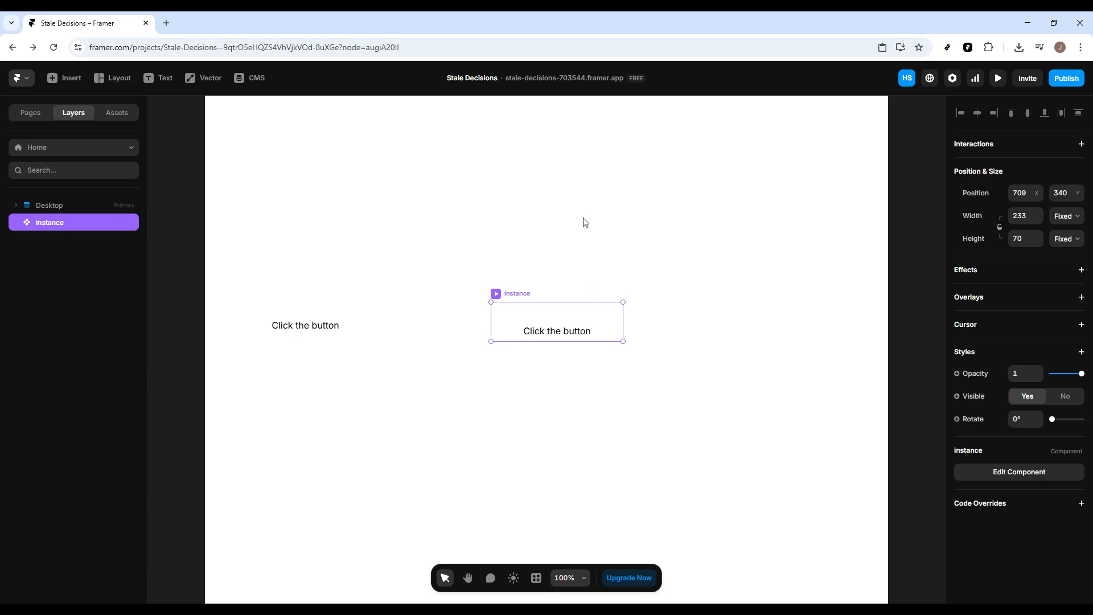
Paste a copy of the button instance and move it near the frame's top-right corner.
{"action": "scroll", "coordinate": [588, 222], "scroll_direction": "down", "scroll_amount": 2}
{"action": "left_click", "coordinate": [615, 209]}
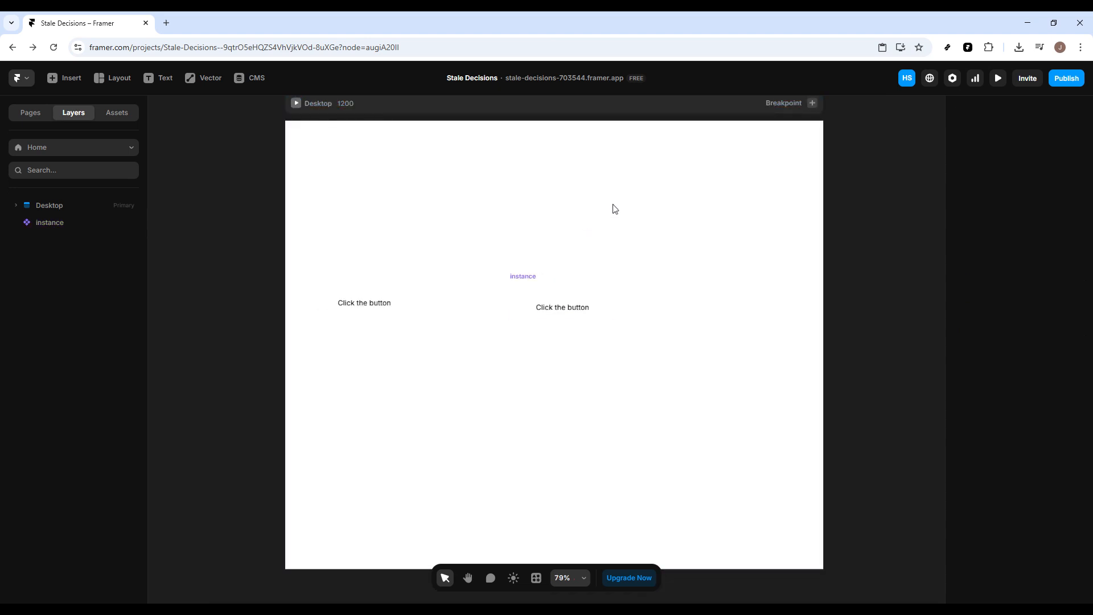
{"action": "right_click", "coordinate": [656, 180]}
{"action": "left_click", "coordinate": [667, 191]}
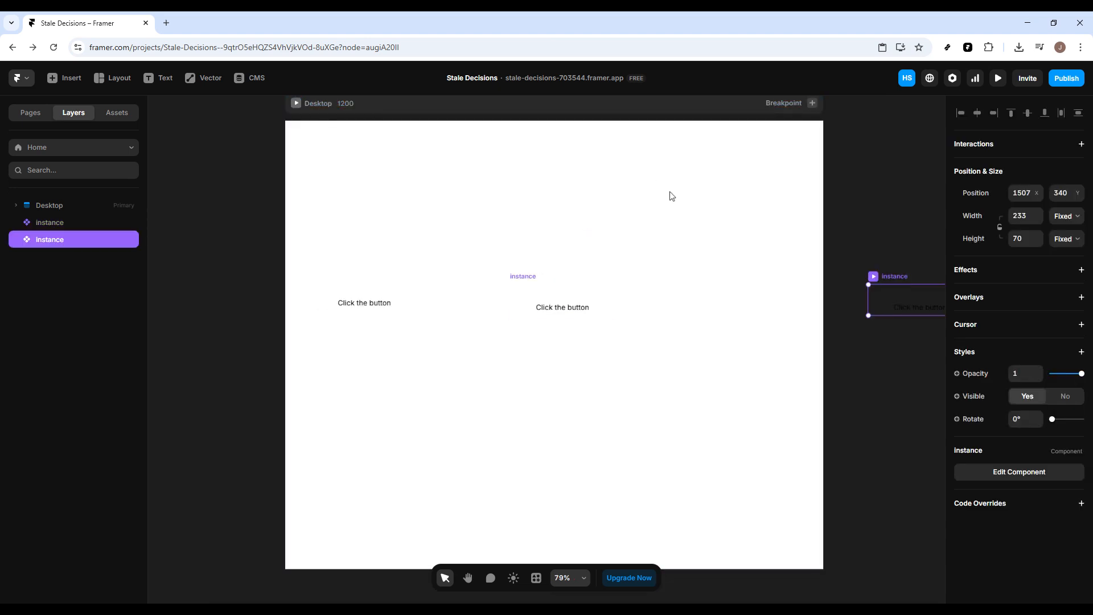
{"action": "left_click_drag", "start_coordinate": [895, 298], "coordinate": [711, 155]}
Paste three more button copies and place them near the top-left, bottom-left and bottom-right corners.
{"action": "left_click_drag", "start_coordinate": [356, 131], "coordinate": [353, 548]}
{"action": "key", "text": "ctrl+v"}
{"action": "key", "text": "ctrl+v"}
{"action": "left_click_drag", "start_coordinate": [880, 535], "coordinate": [776, 558]}
{"action": "key", "text": "ctrl+v"}
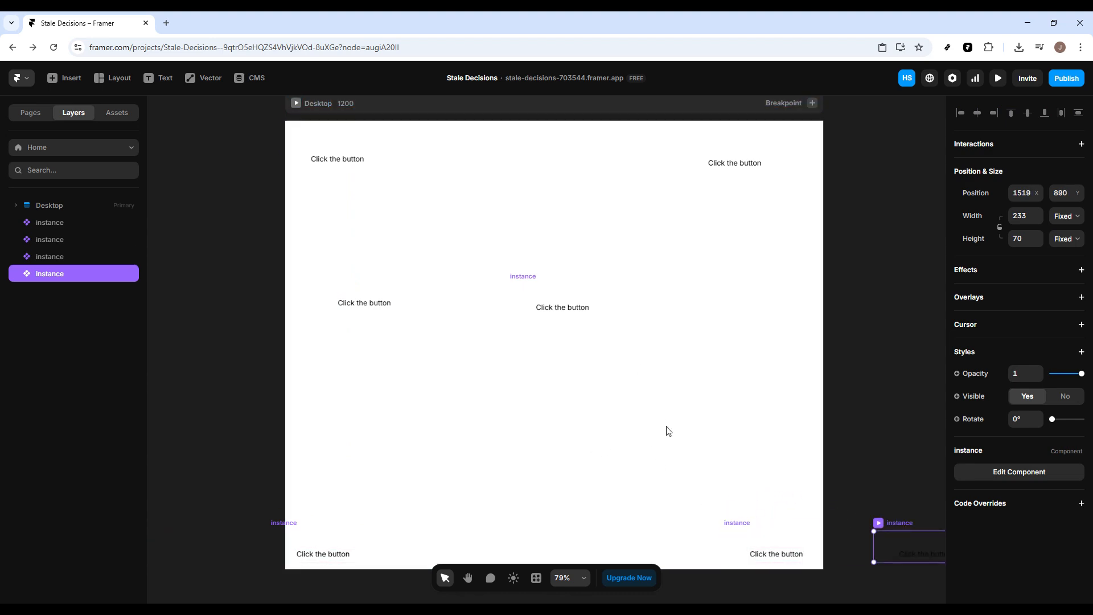
Move one copy to the right middle of the frame and nudge the corner copies into place.
{"action": "left_click_drag", "start_coordinate": [904, 544], "coordinate": [745, 306]}
{"action": "scroll", "coordinate": [613, 375], "scroll_direction": "up", "scroll_amount": 2}
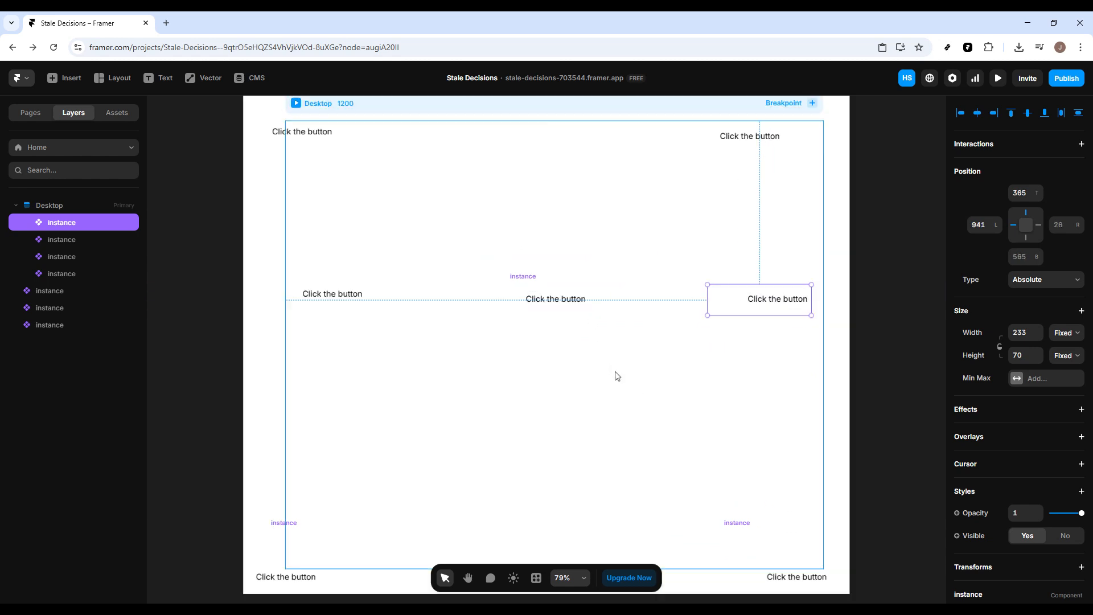
{"action": "left_click_drag", "start_coordinate": [295, 584], "coordinate": [355, 574]}
{"action": "left_click_drag", "start_coordinate": [307, 136], "coordinate": [323, 147]}
{"action": "left_click_drag", "start_coordinate": [754, 143], "coordinate": [781, 146]}
{"action": "left_click", "coordinate": [545, 212]}
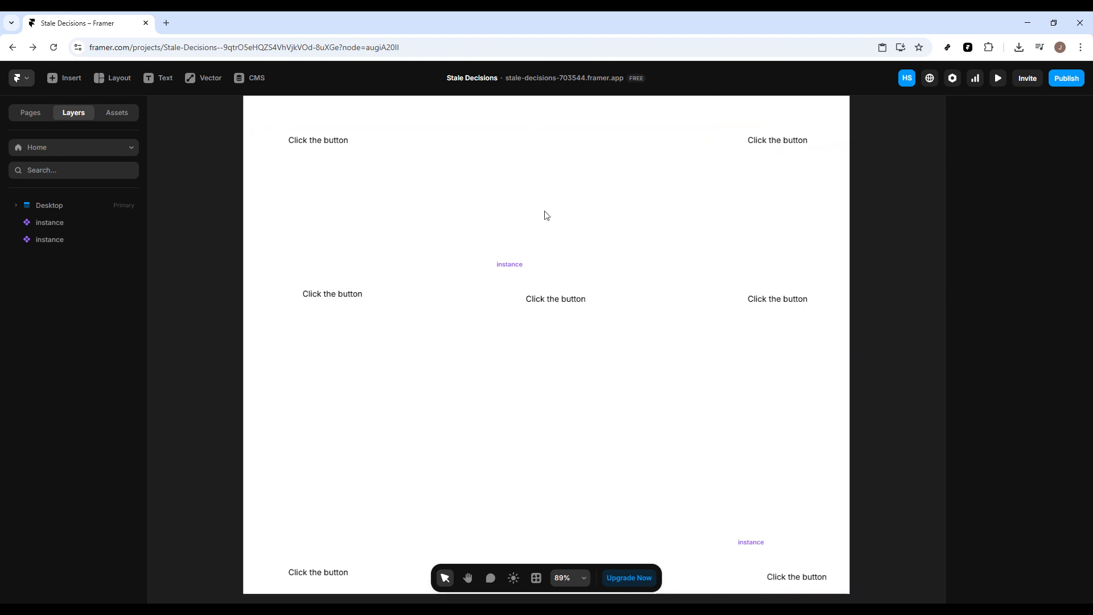
Open the button component for editing, change its text to "Do not Click the button", and return to the Home page.
{"action": "left_click", "coordinate": [318, 301]}
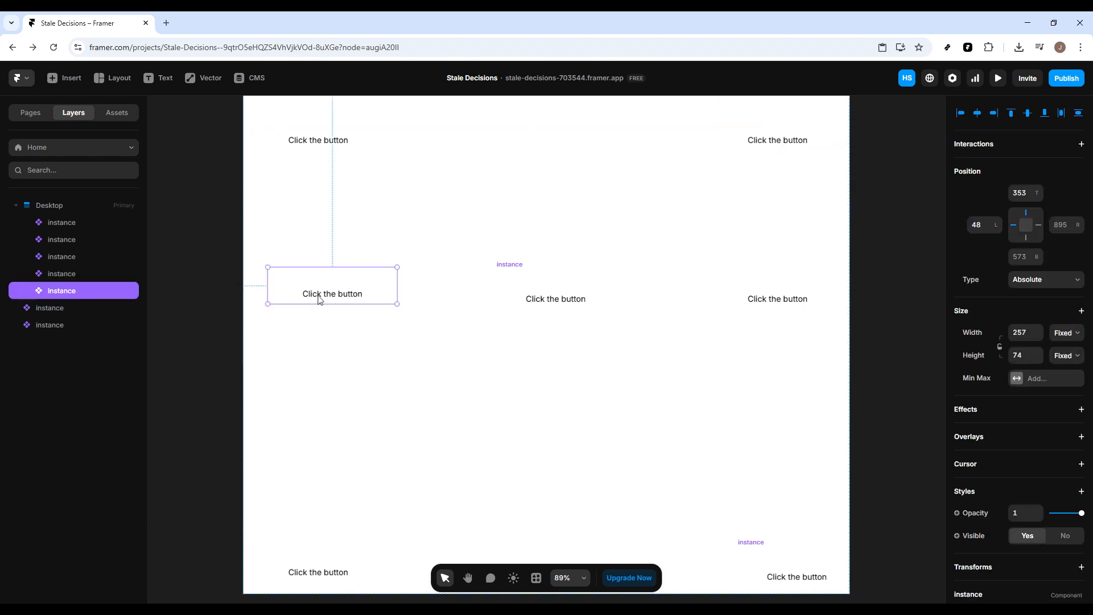
{"action": "double_click", "coordinate": [317, 301]}
{"action": "left_click", "coordinate": [516, 353]}
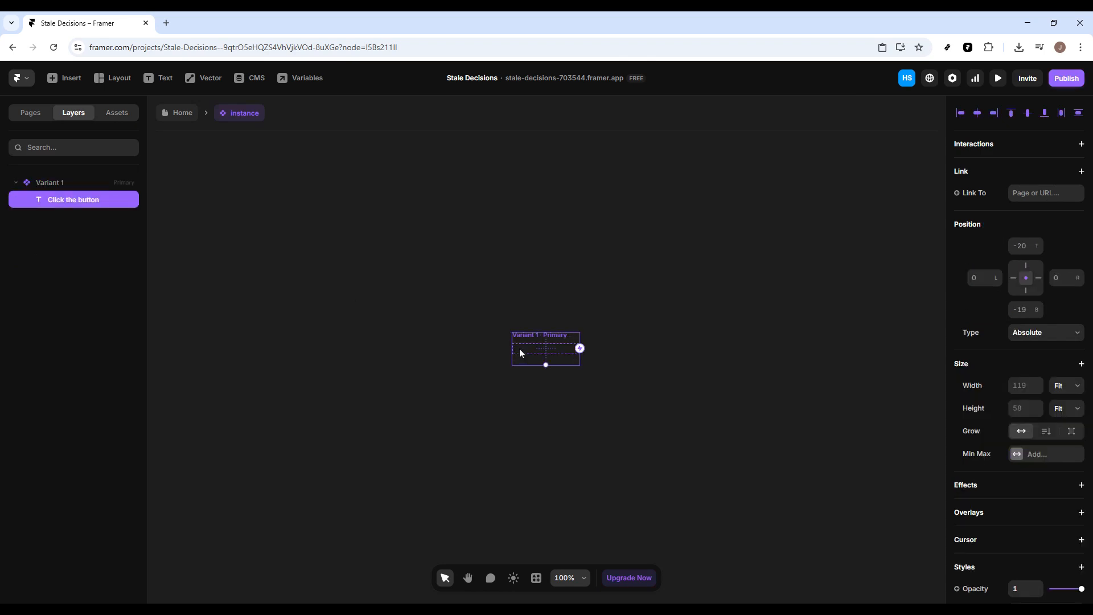
{"action": "left_click_drag", "start_coordinate": [519, 353], "coordinate": [518, 353]}
{"action": "key", "text": "Left"}
{"action": "key", "text": "Left"}
{"action": "double_click", "coordinate": [522, 352]}
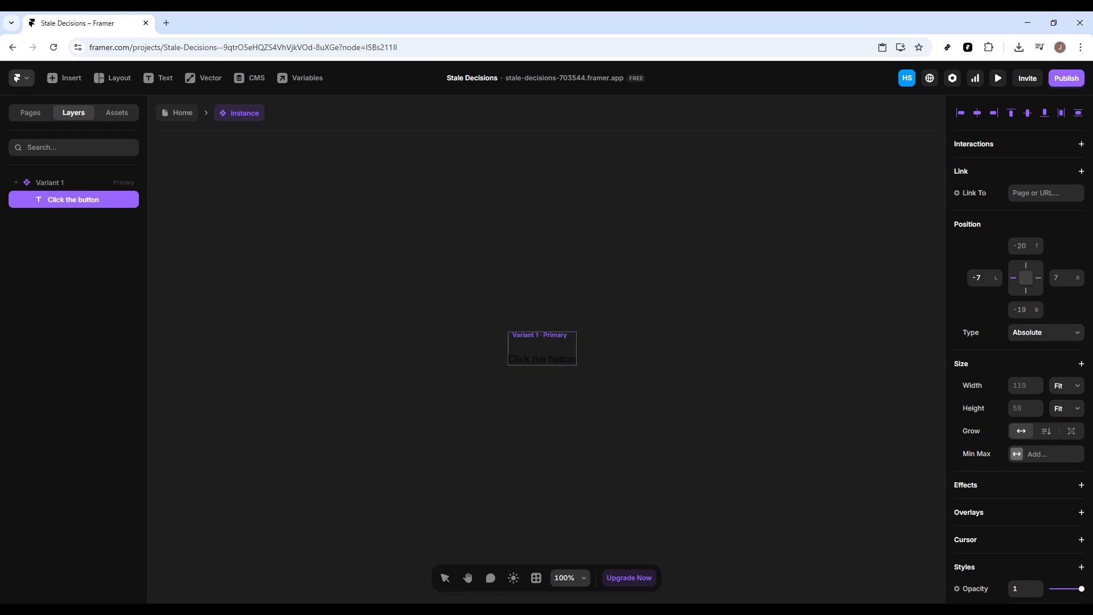
{"action": "type", "text": "Do not"}
{"action": "triple_click", "coordinate": [531, 358]}
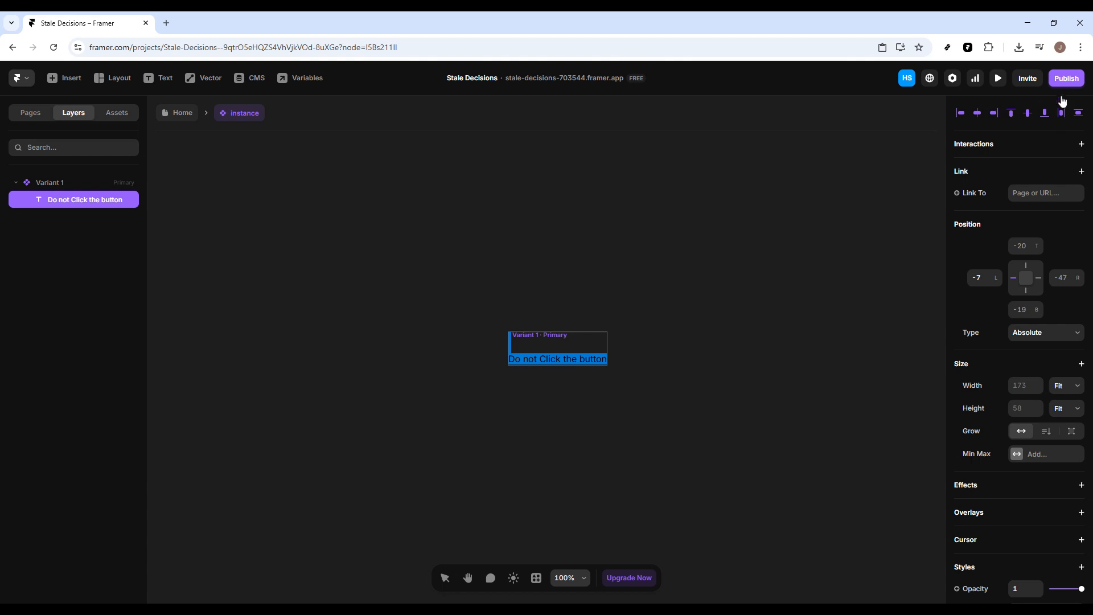
{"action": "left_click", "coordinate": [352, 249]}
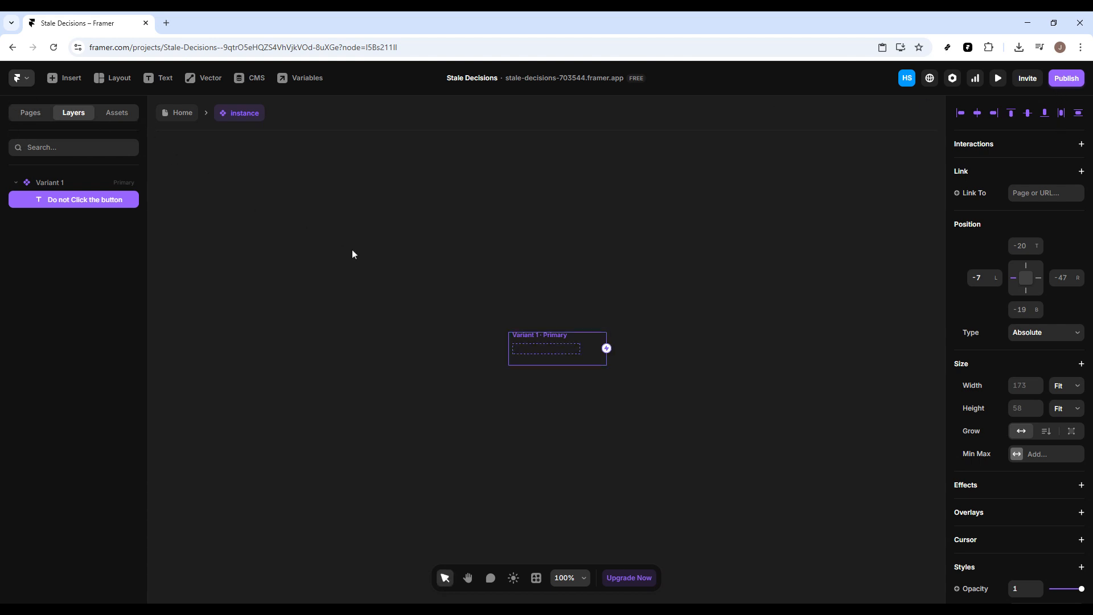
{"action": "left_click", "coordinate": [12, 49]}
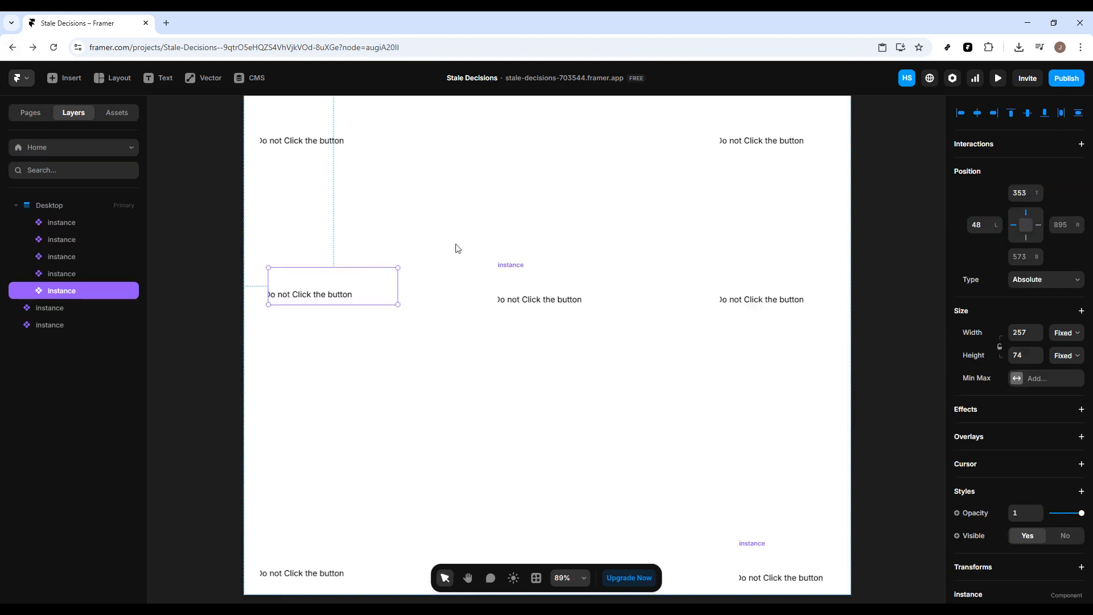
Widen the middle-left button instance by extending its left edge.
{"action": "left_click_drag", "start_coordinate": [268, 305], "coordinate": [258, 305]}
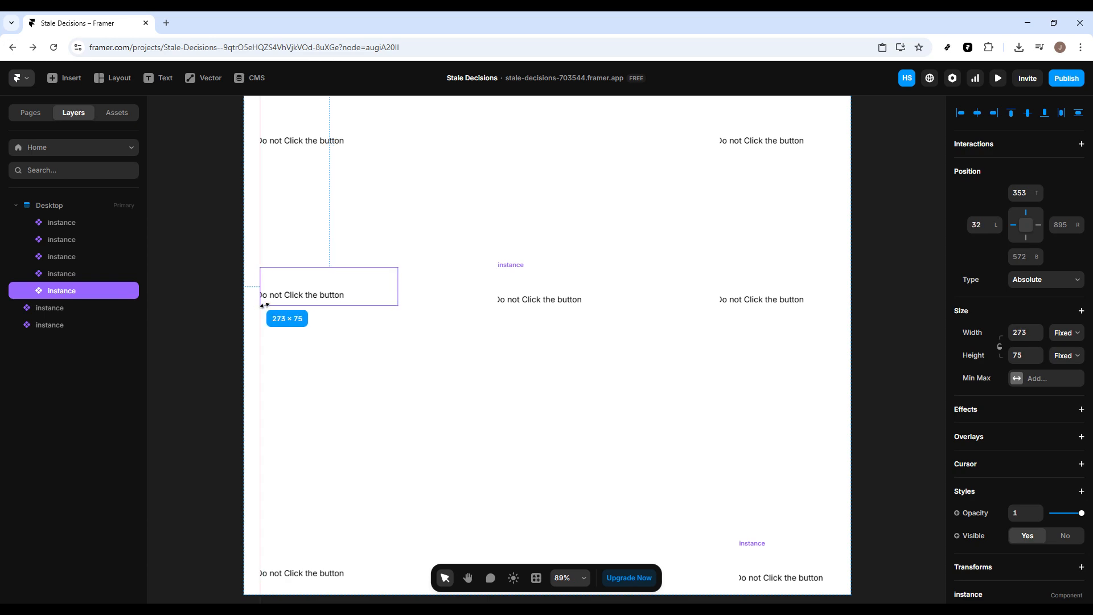
{"action": "double_click", "coordinate": [305, 302]}
{"action": "left_click", "coordinate": [520, 354]}
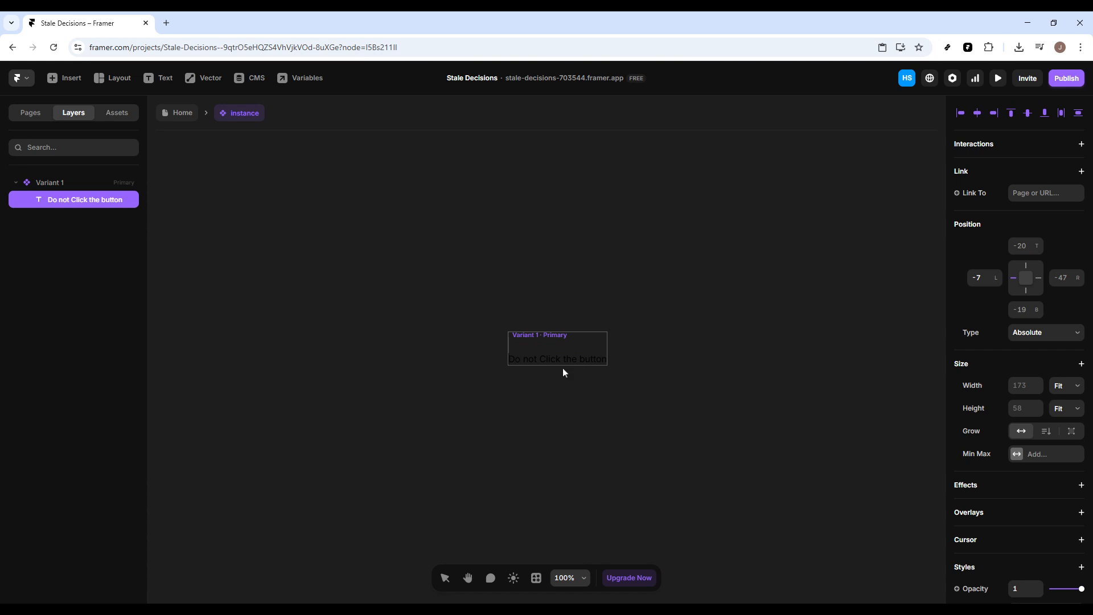
{"action": "left_click", "coordinate": [13, 49]}
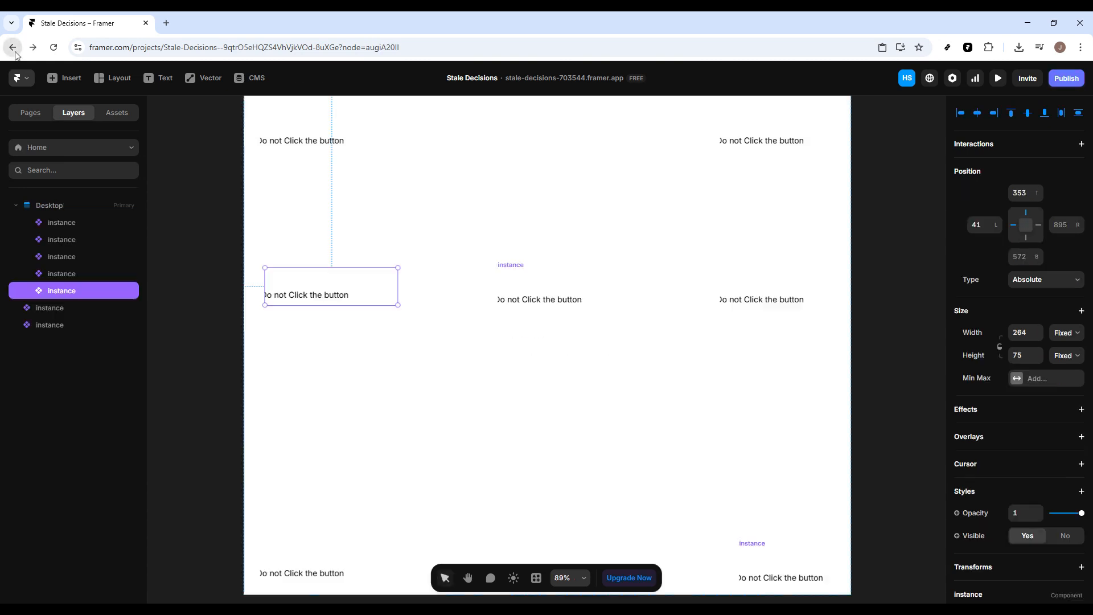
{"action": "left_click", "coordinate": [444, 214]}
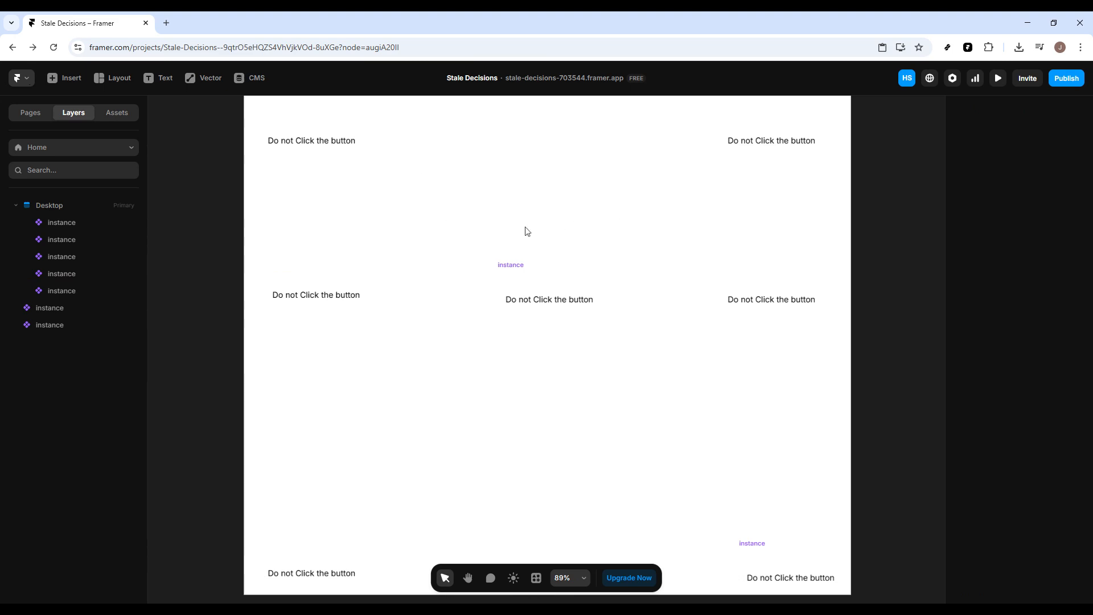